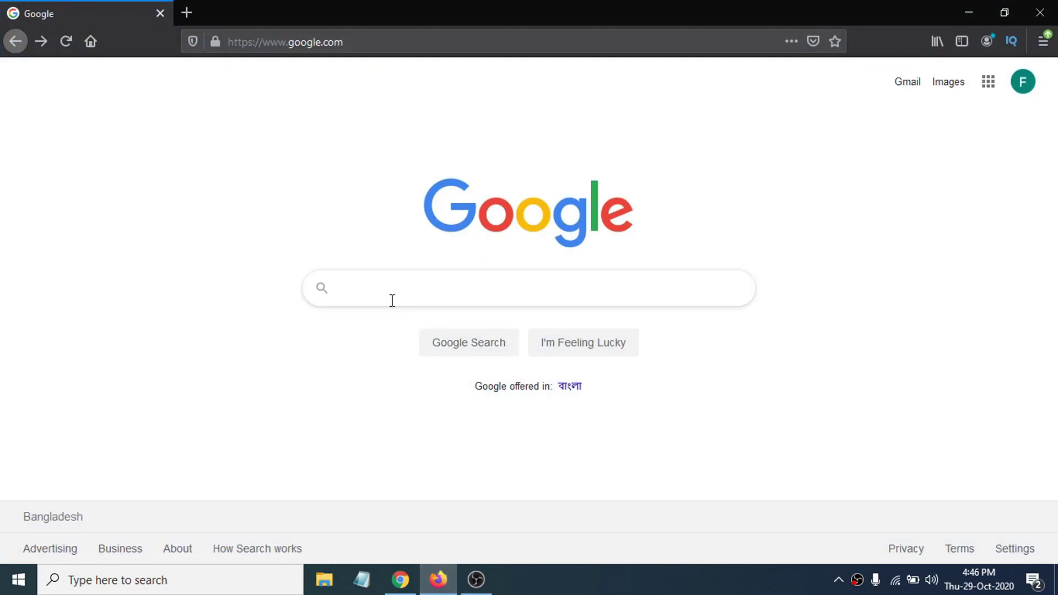
- Search Google for 'snap camera' using the suggestion from the search history
left_click(390, 292)
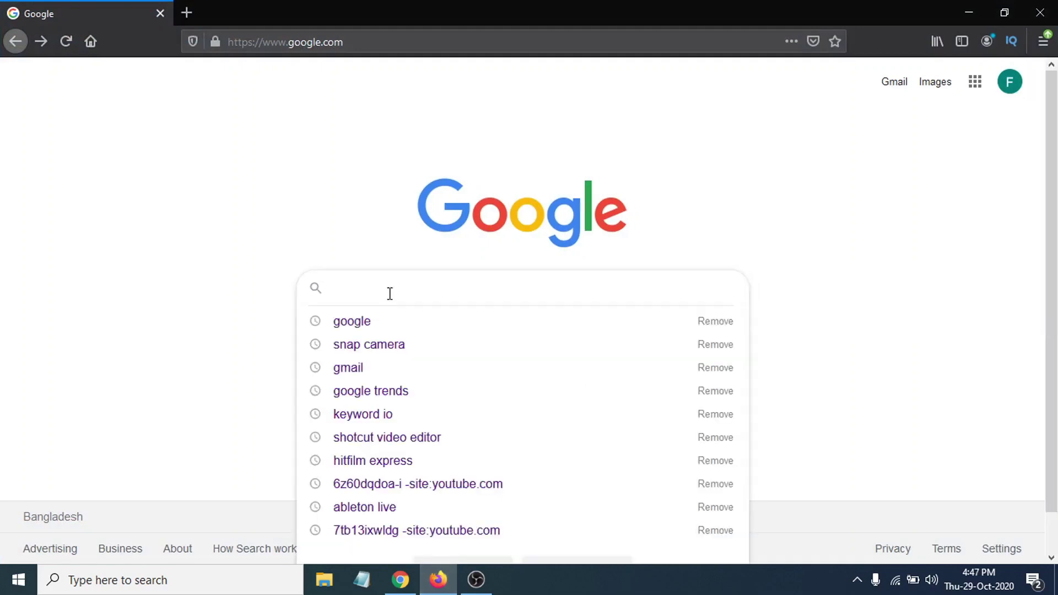
left_click(399, 345)
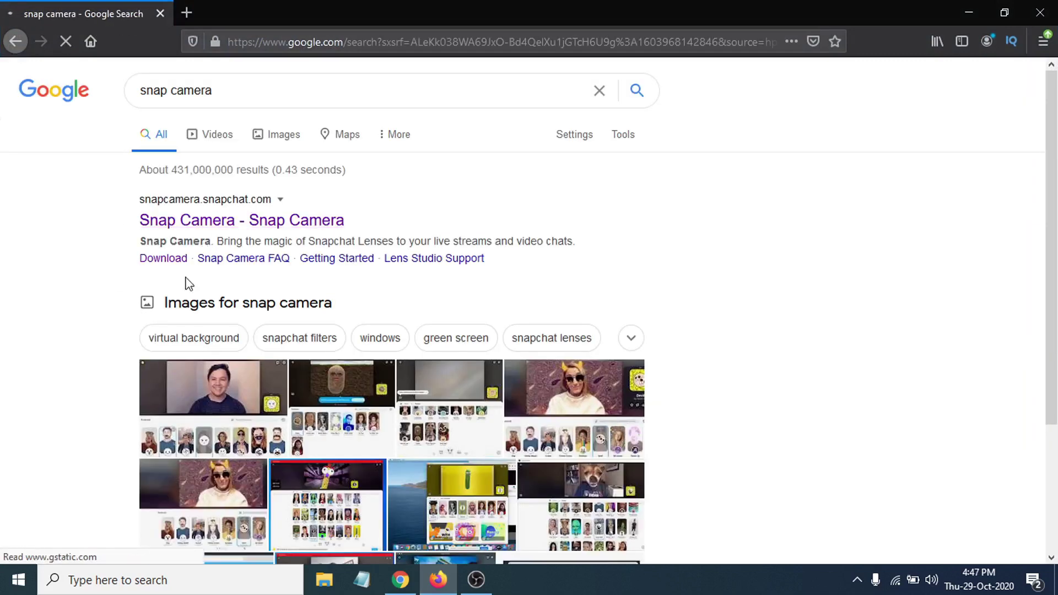
- Open snapcamera.snapchat.com, go to its Download page, and scroll through the license agreement
left_click(236, 223)
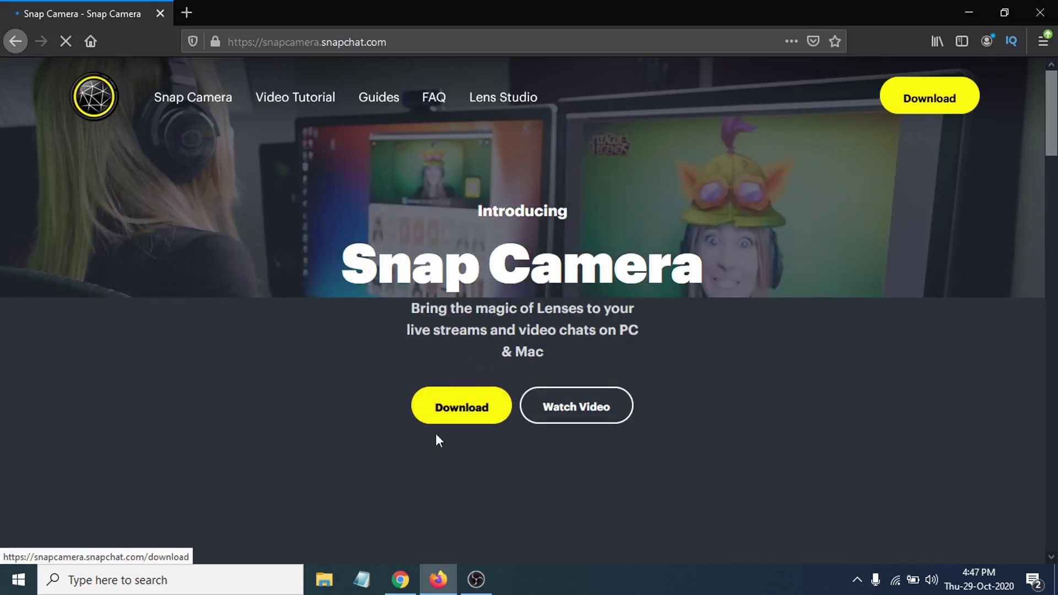
scroll(454, 414, "down", 2)
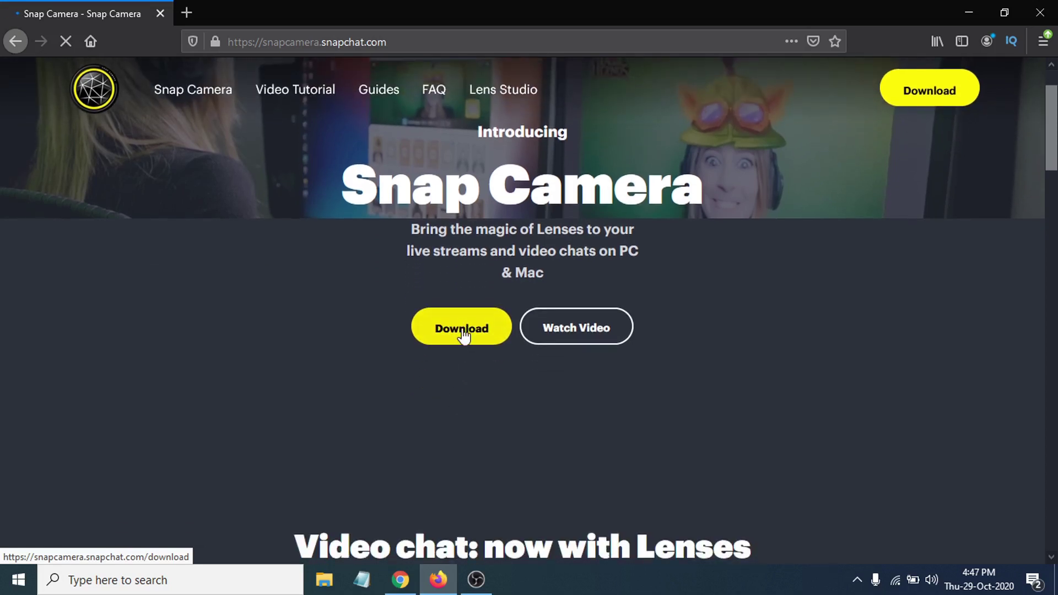
left_click(464, 330)
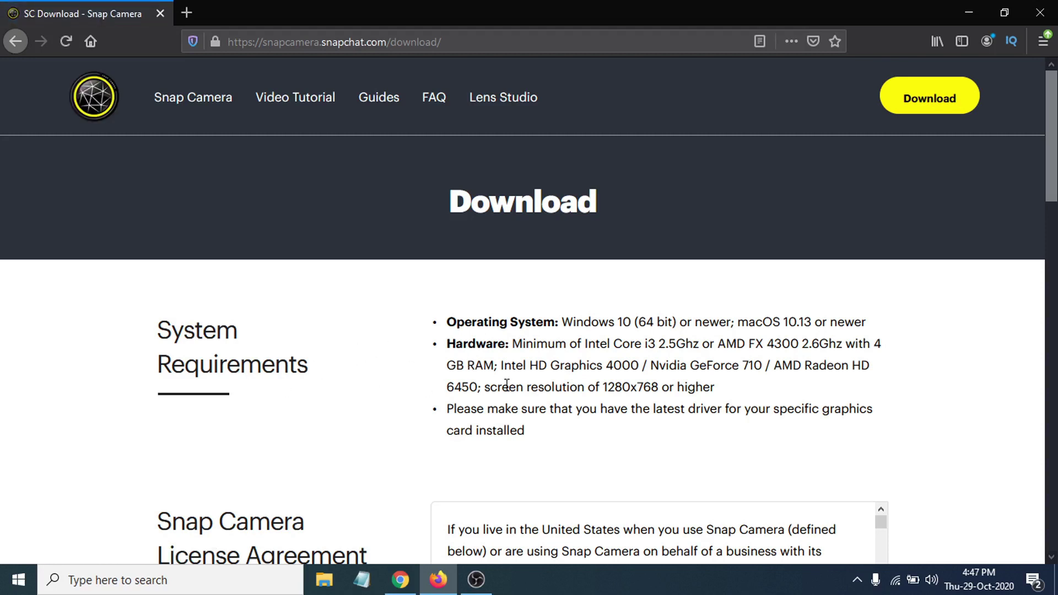
scroll(506, 385, "down", 2)
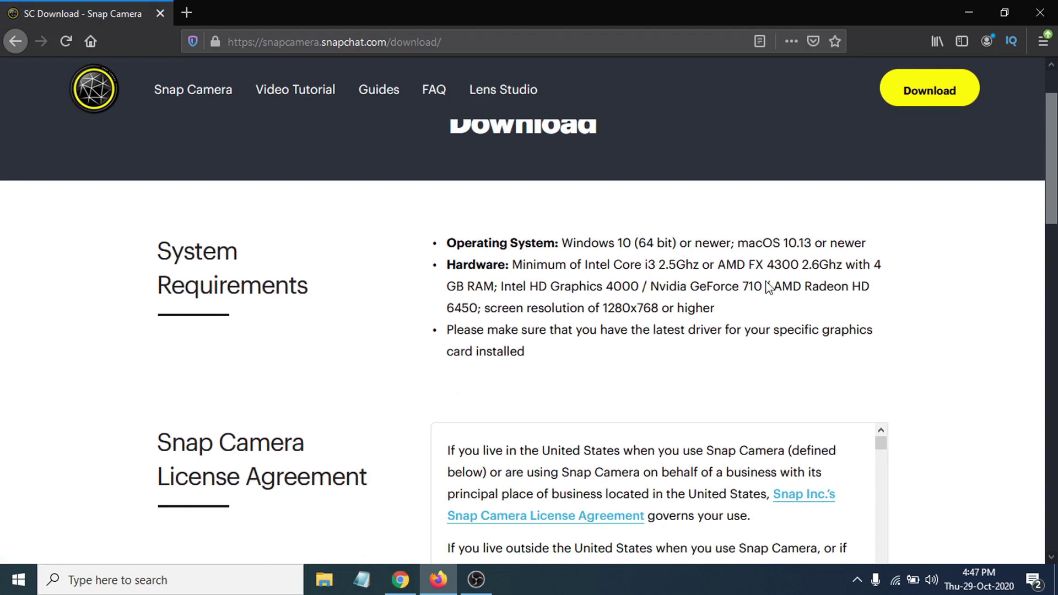
scroll(539, 373, "down", 5)
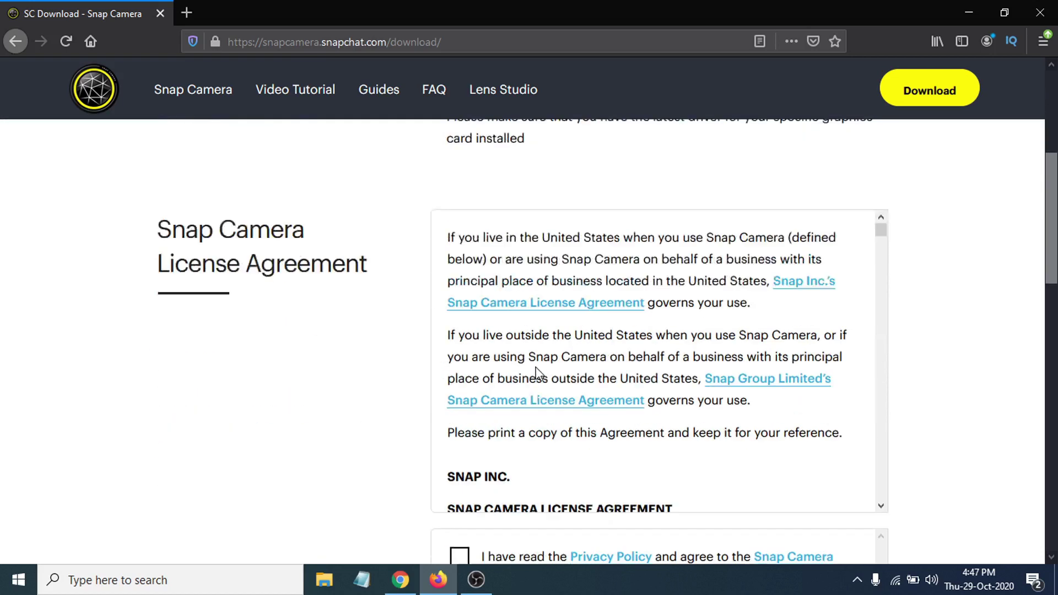
scroll(544, 361, "down", 2)
scroll(544, 364, "down", 5)
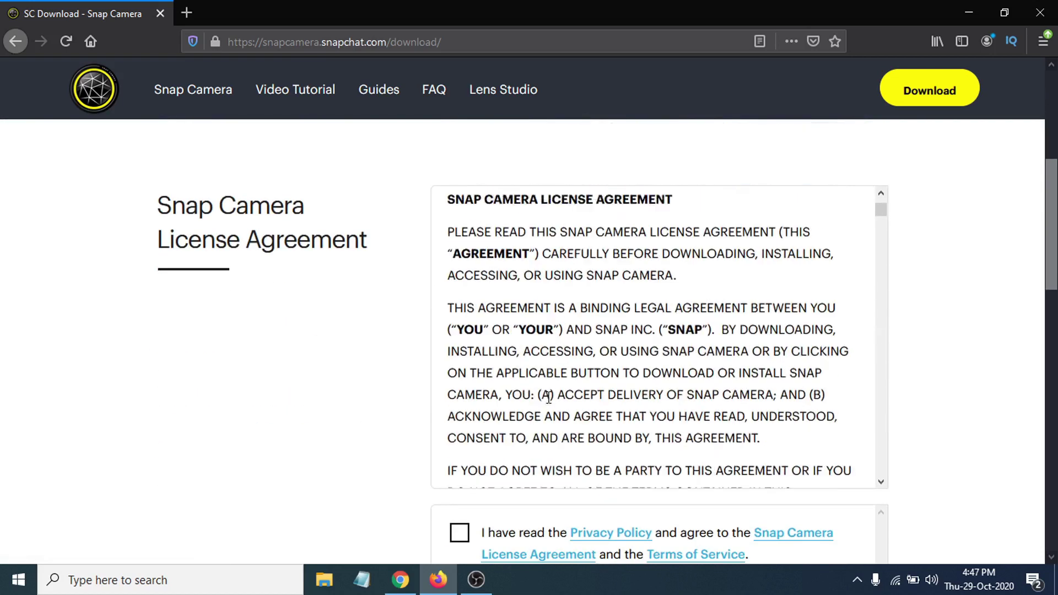
scroll(557, 452, "down", 3)
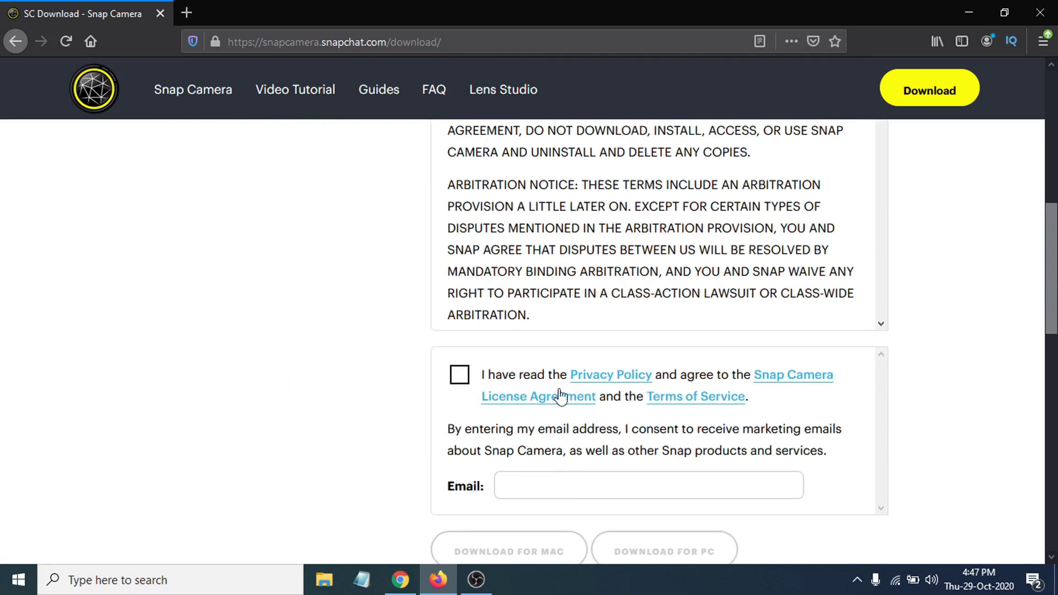
- Accept the privacy policy and license agreement, then enter the user's e-mail address
left_click(461, 377)
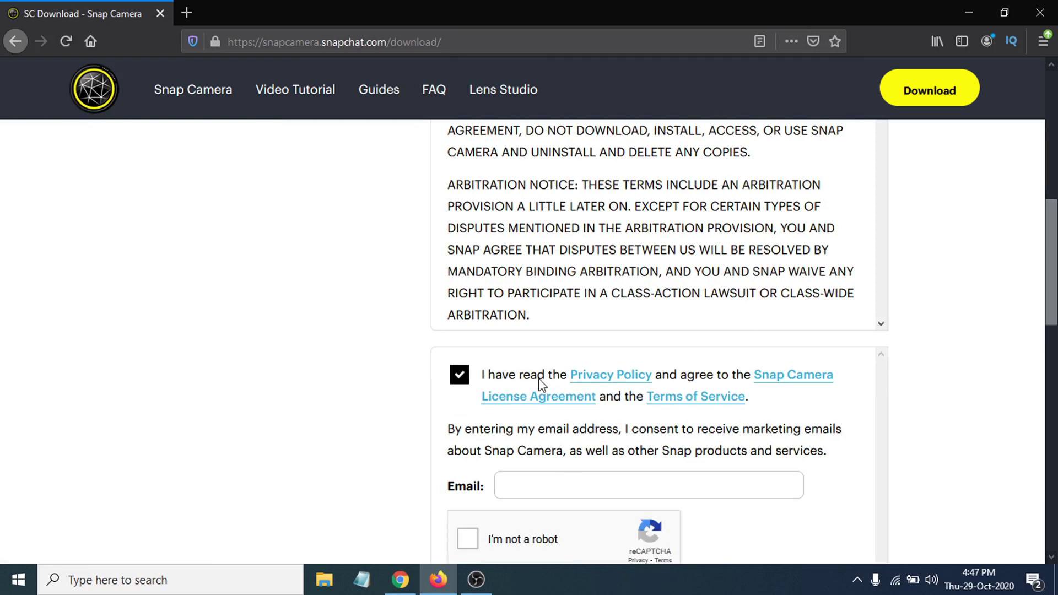
scroll(538, 378, "down", 3)
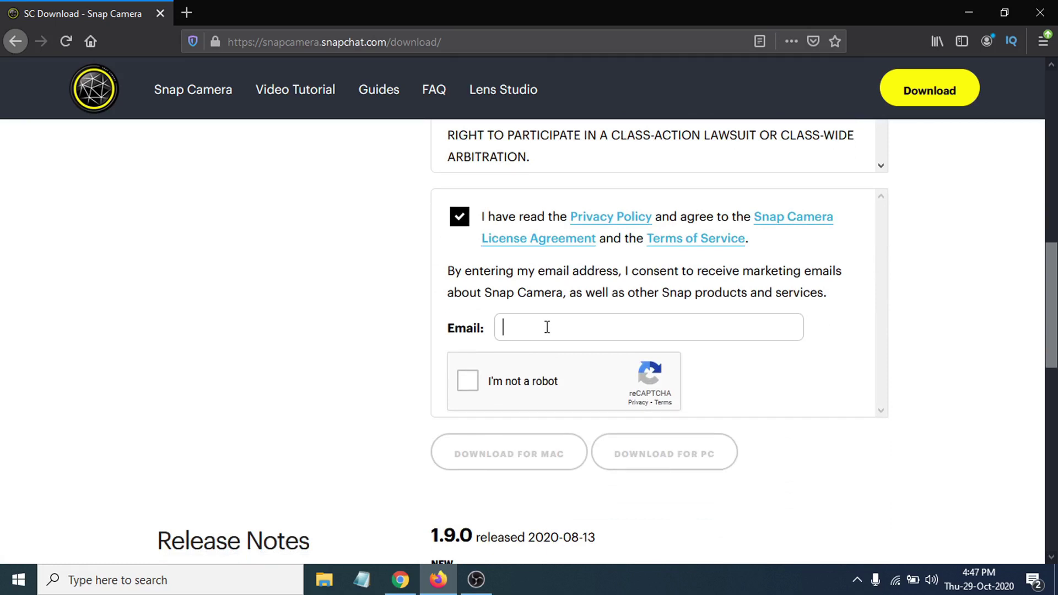
left_click(547, 327)
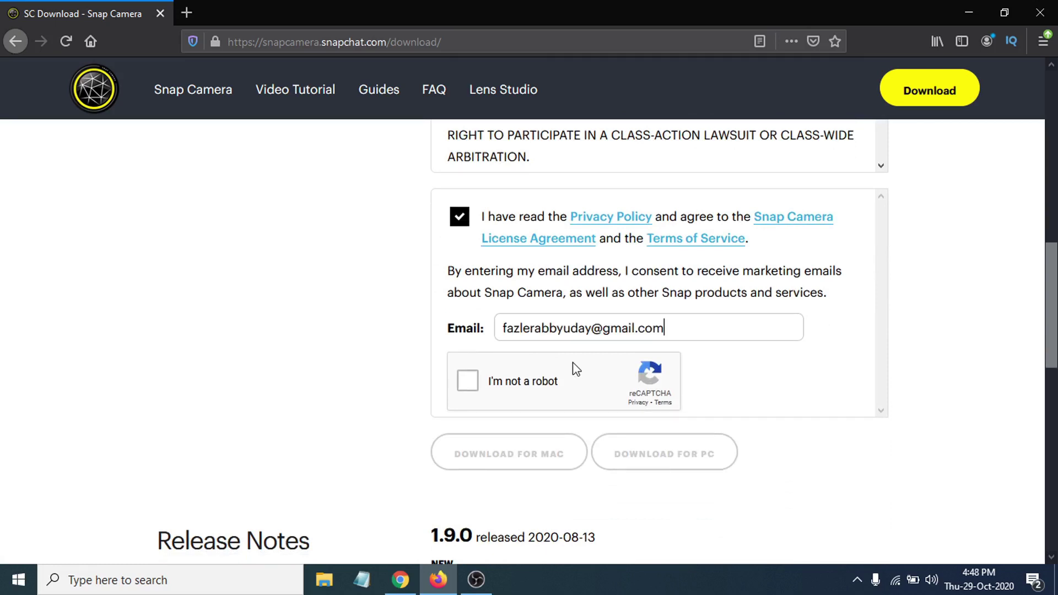
- Pass the 'I'm not a robot' check and start the Download for PC
scroll(483, 393, "down", 3)
scroll(490, 267, "up", 4)
left_click(468, 459)
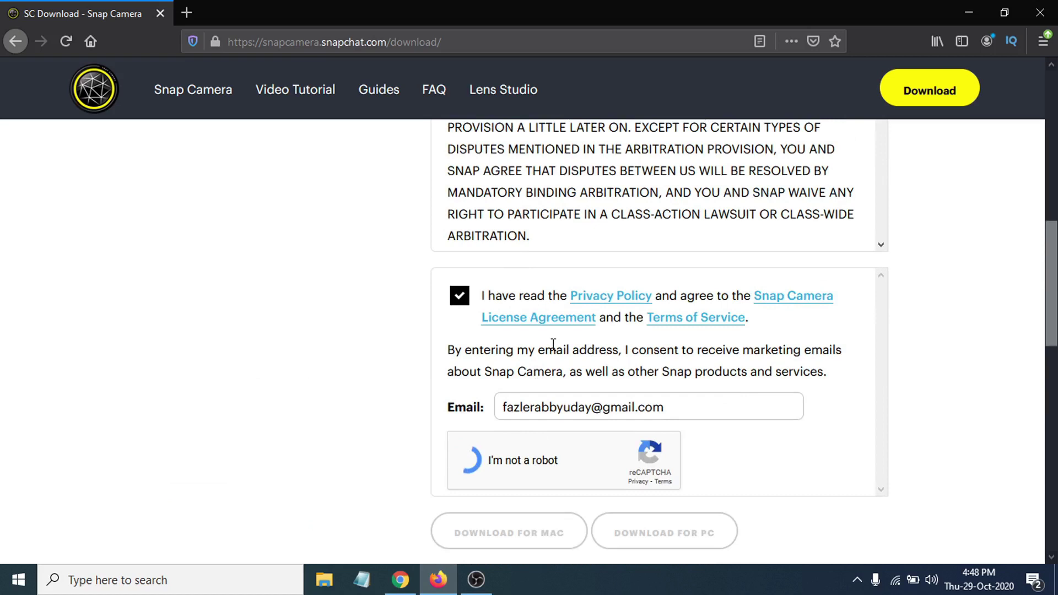
scroll(554, 343, "down", 3)
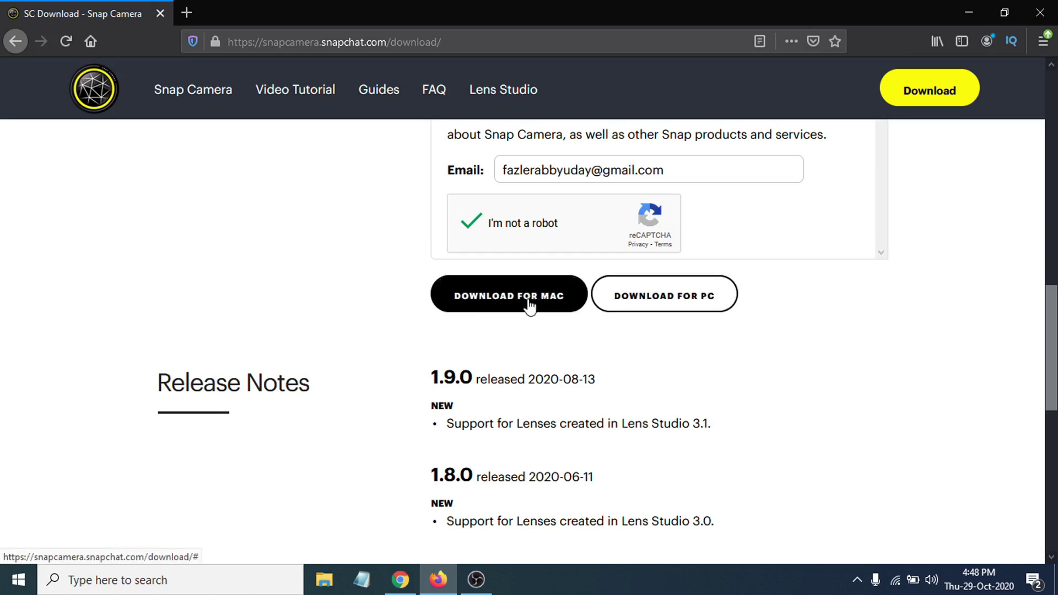
left_click(650, 312)
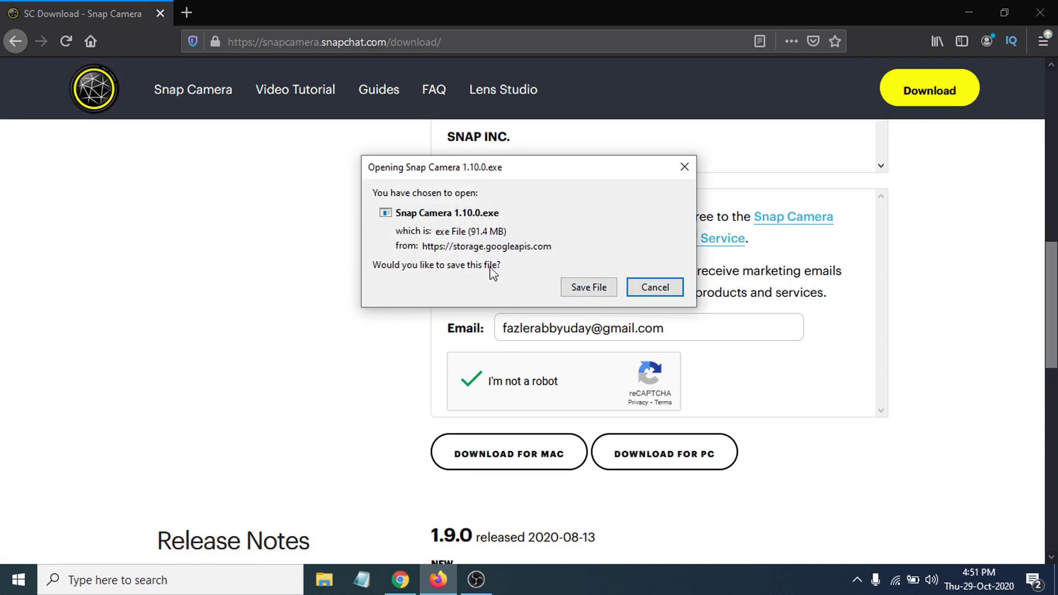
- Save Snap Camera 1.10.0.exe and show it in its Downloads folder from Firefox's downloads list
left_click(586, 290)
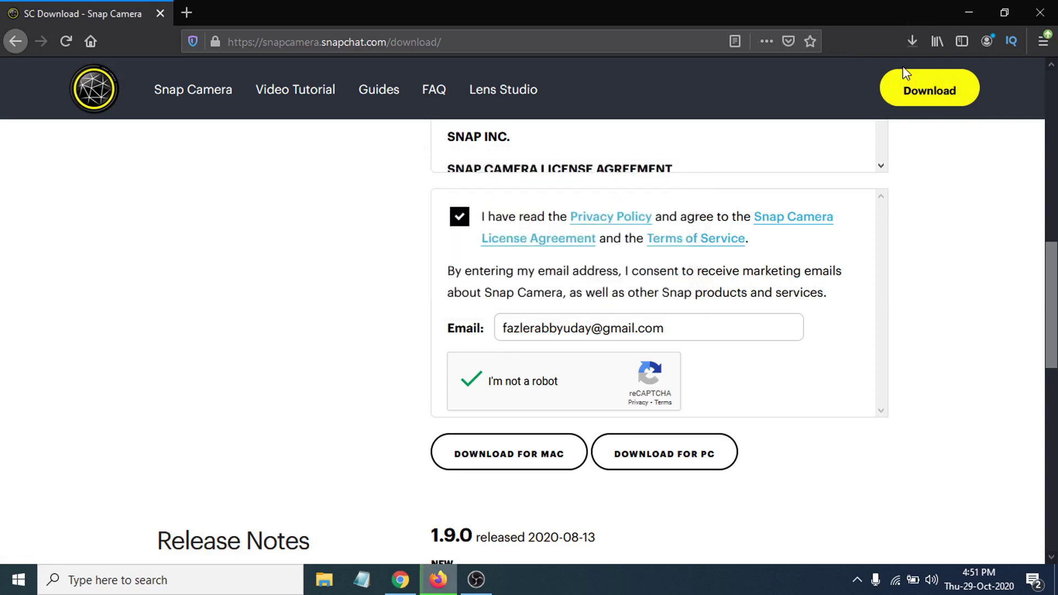
left_click(911, 43)
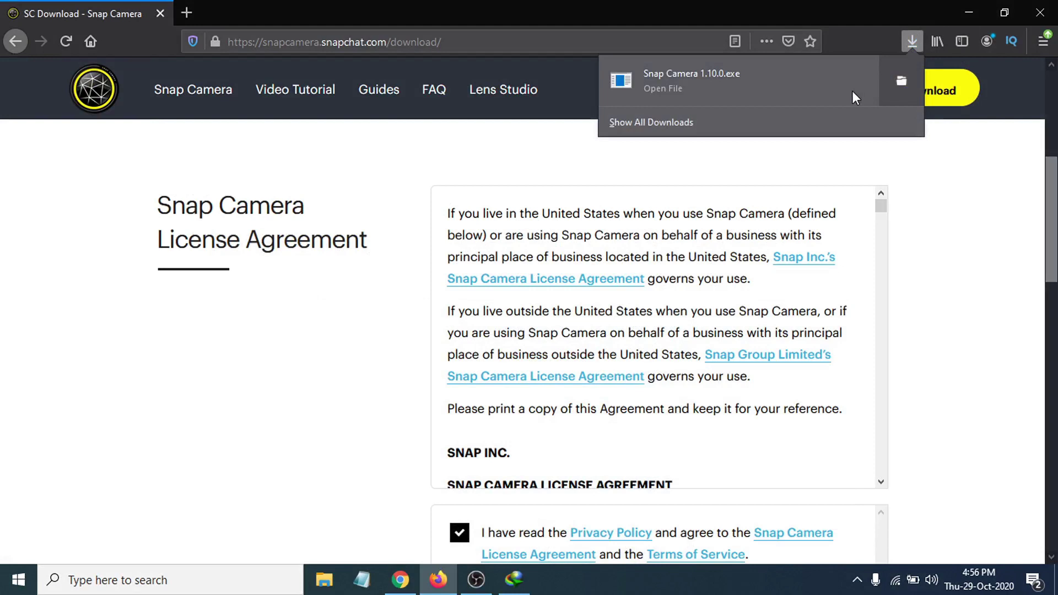
left_click(885, 82)
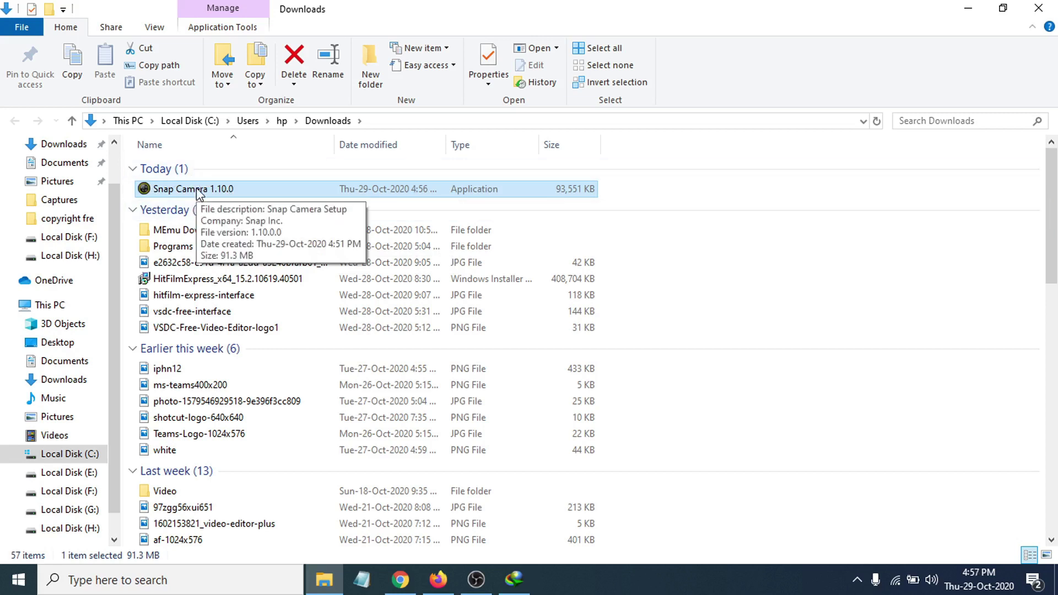
- Run the Snap Camera 1.10.0 installer from Downloads, allowing it past the security warning
double_click(196, 187)
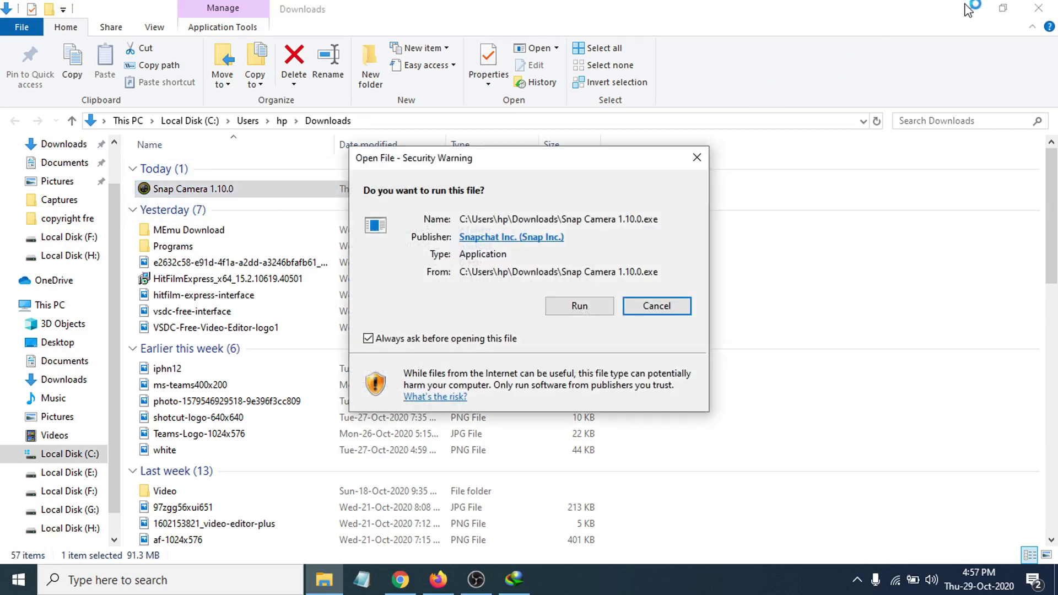
left_click(578, 306)
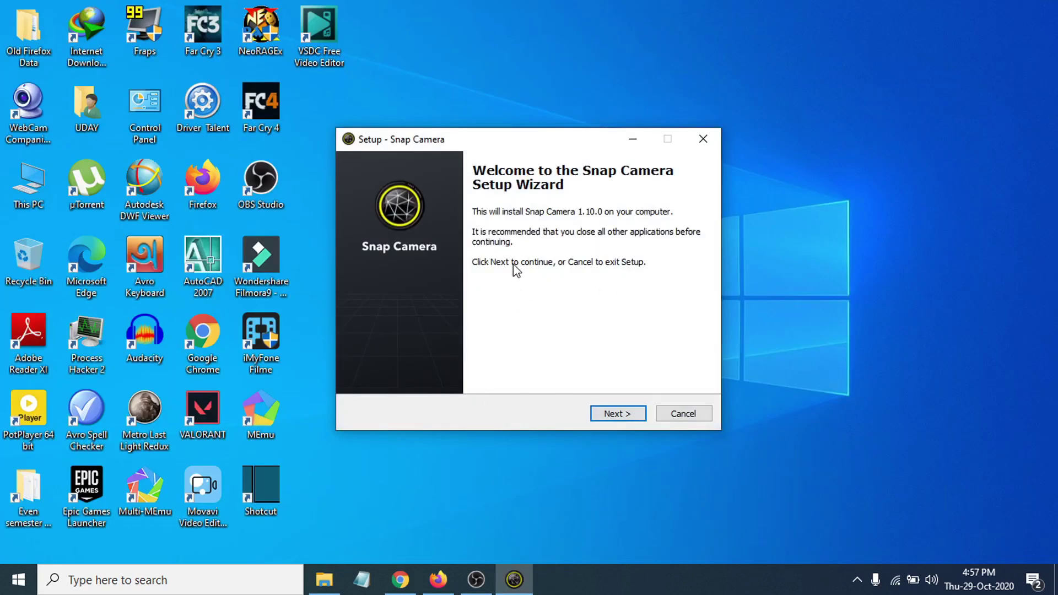
- Change the install destination from Program Files to Local Disk (E:\) and continue
left_click(609, 419)
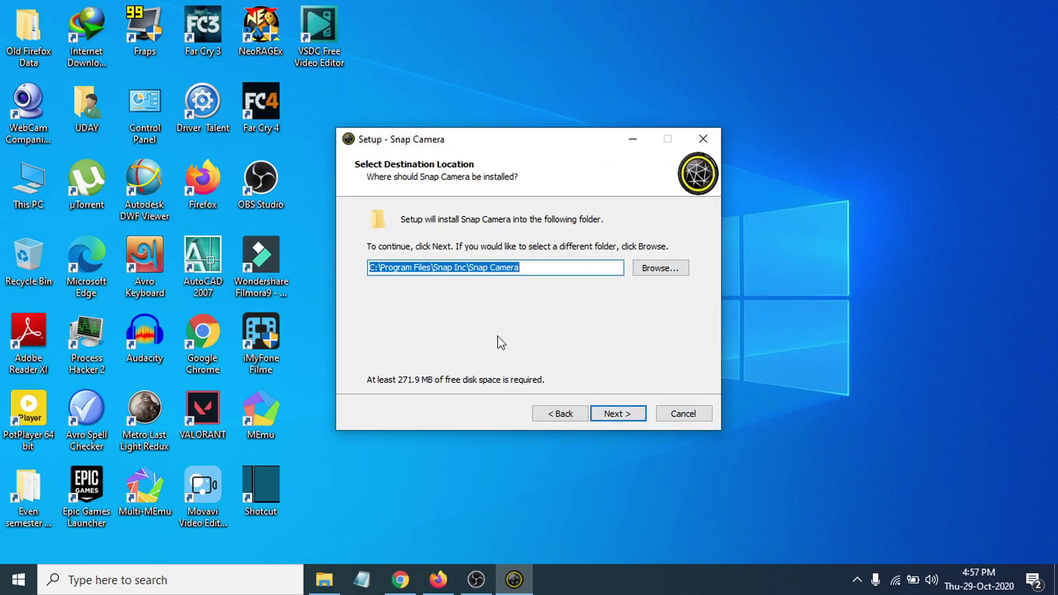
left_click(658, 270)
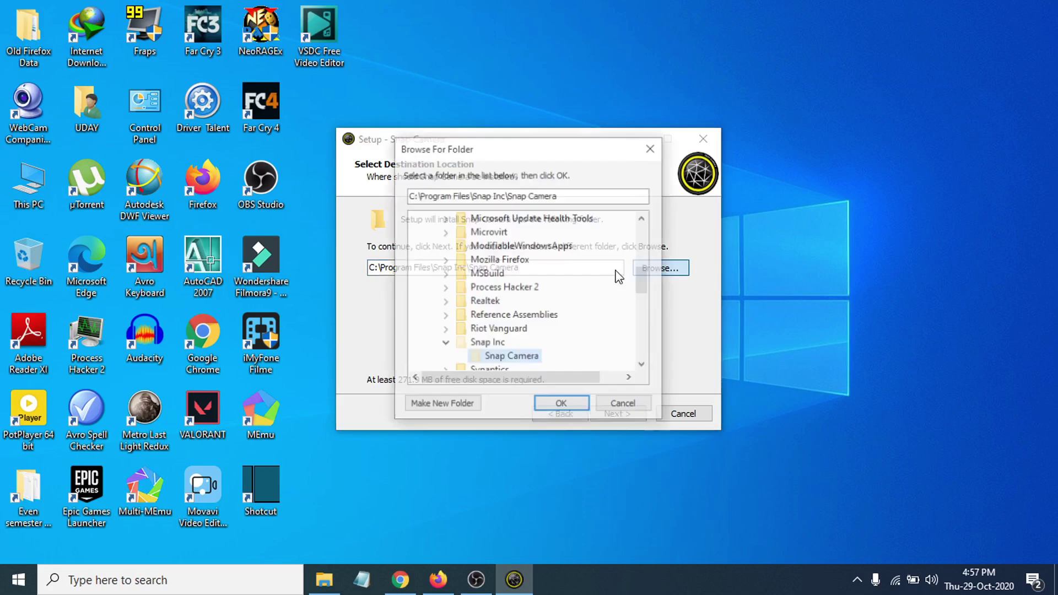
scroll(485, 308, "down", 3)
scroll(468, 281, "up", 15)
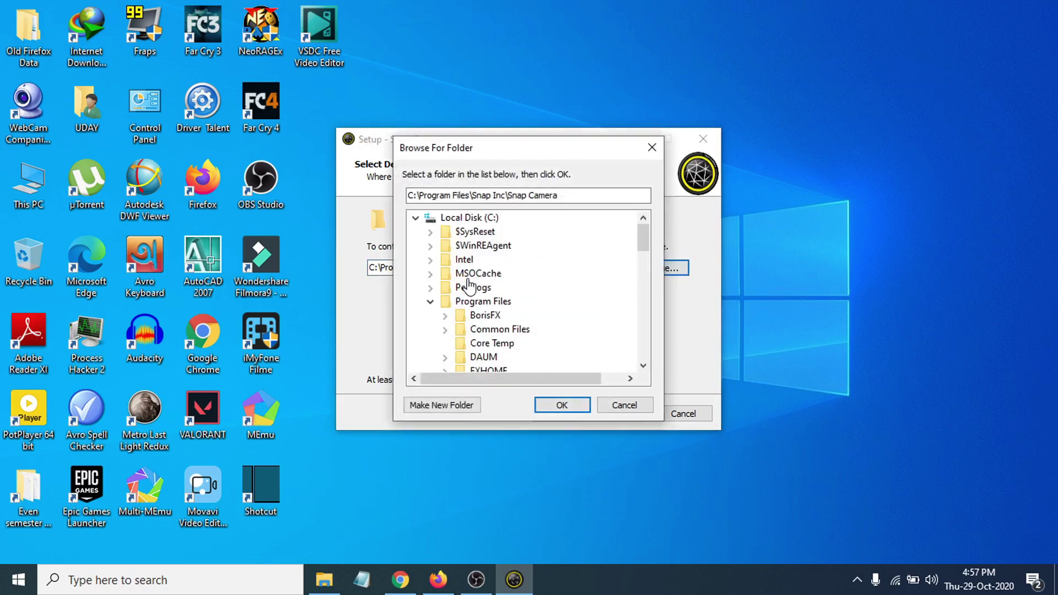
left_click(416, 217)
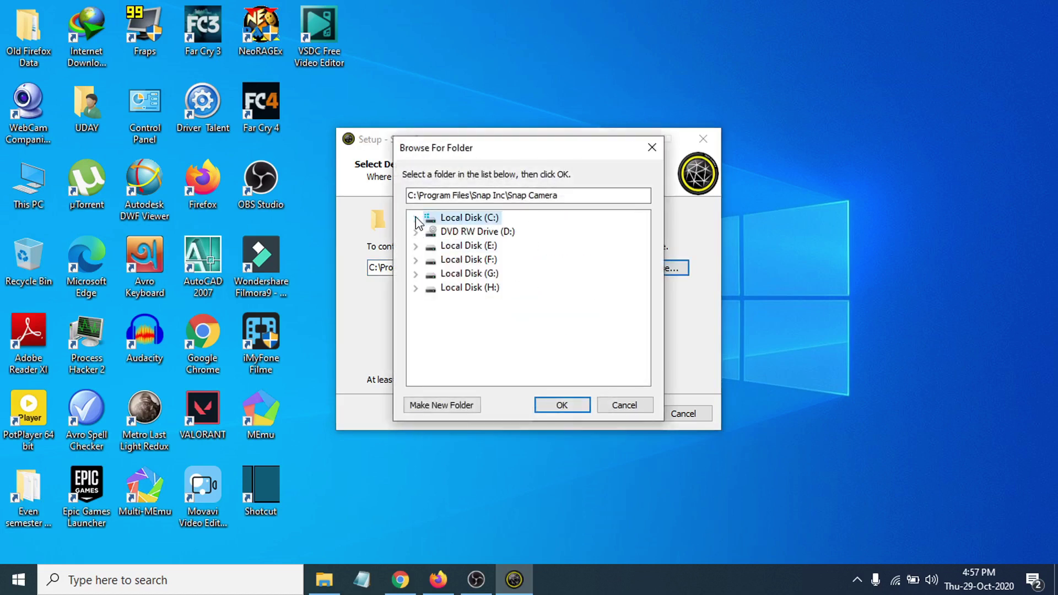
left_click(470, 247)
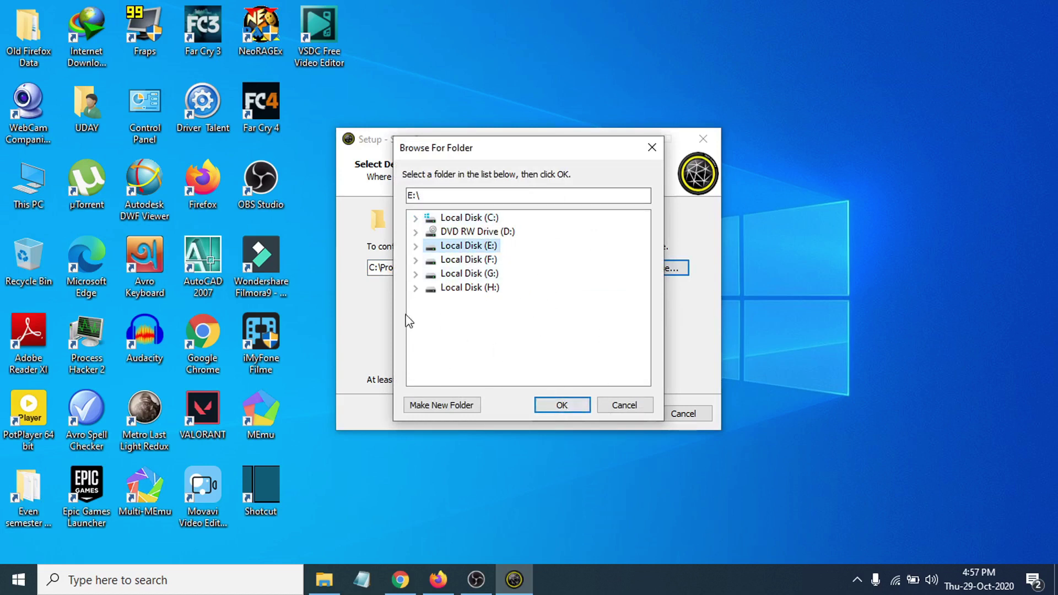
left_click(573, 409)
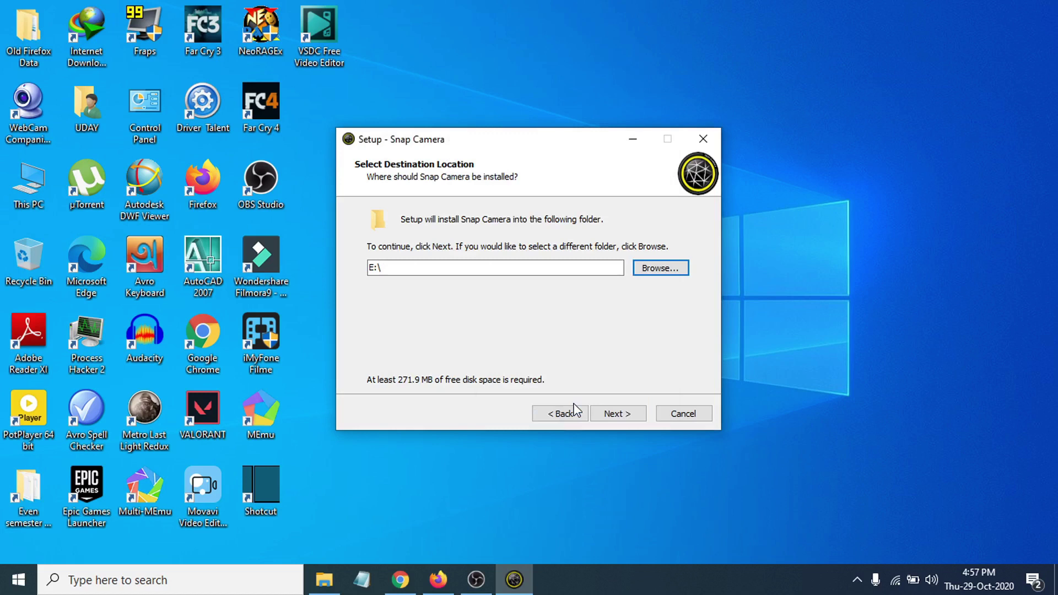
left_click(611, 413)
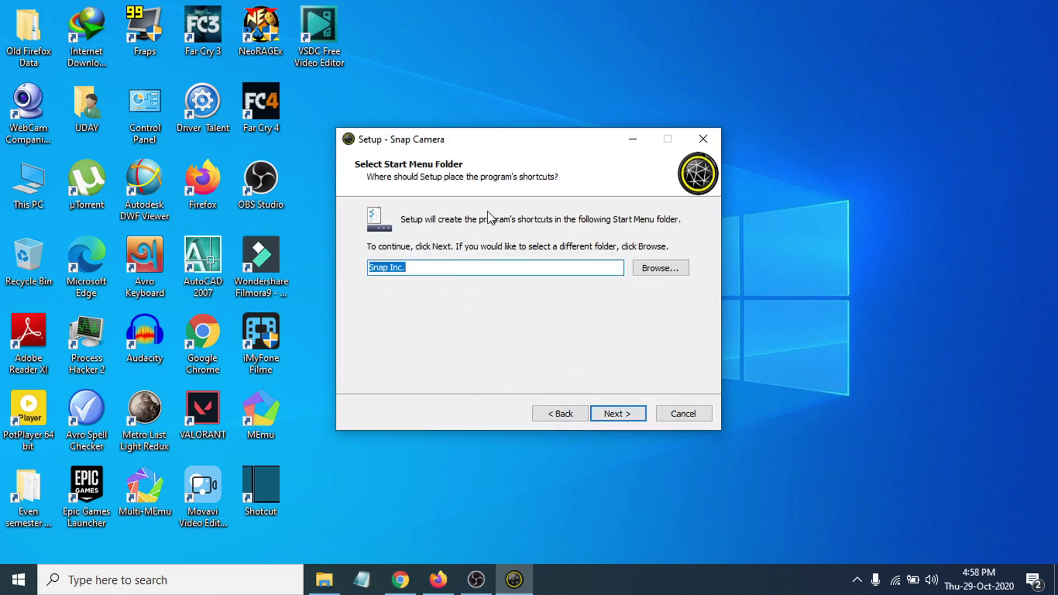
- Install with the Snap Inc. Start Menu folder and a desktop shortcut, then finish and launch Snap Camera
left_click(609, 418)
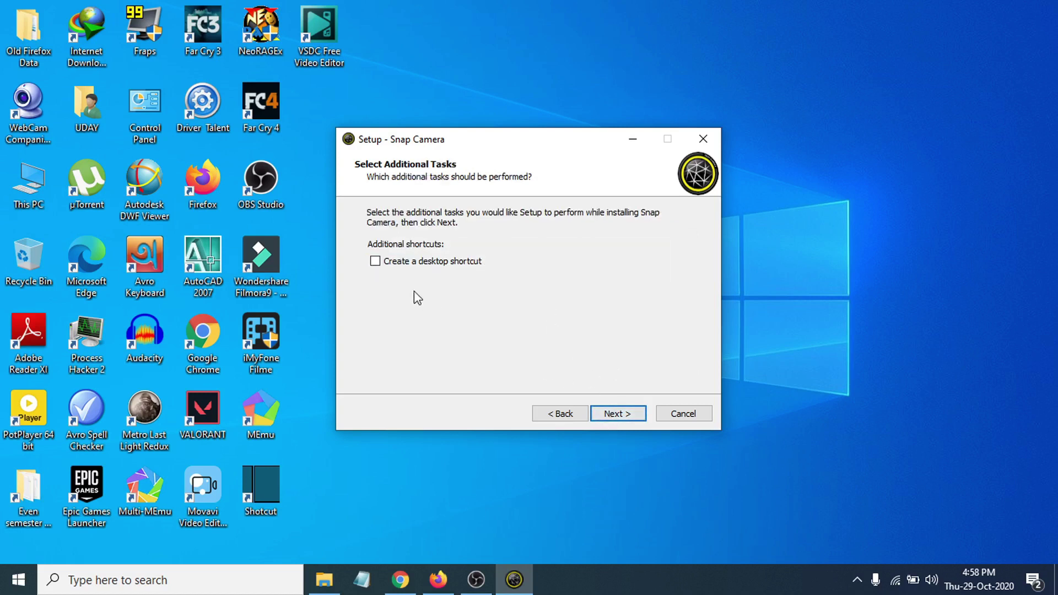
left_click(376, 263)
left_click(621, 418)
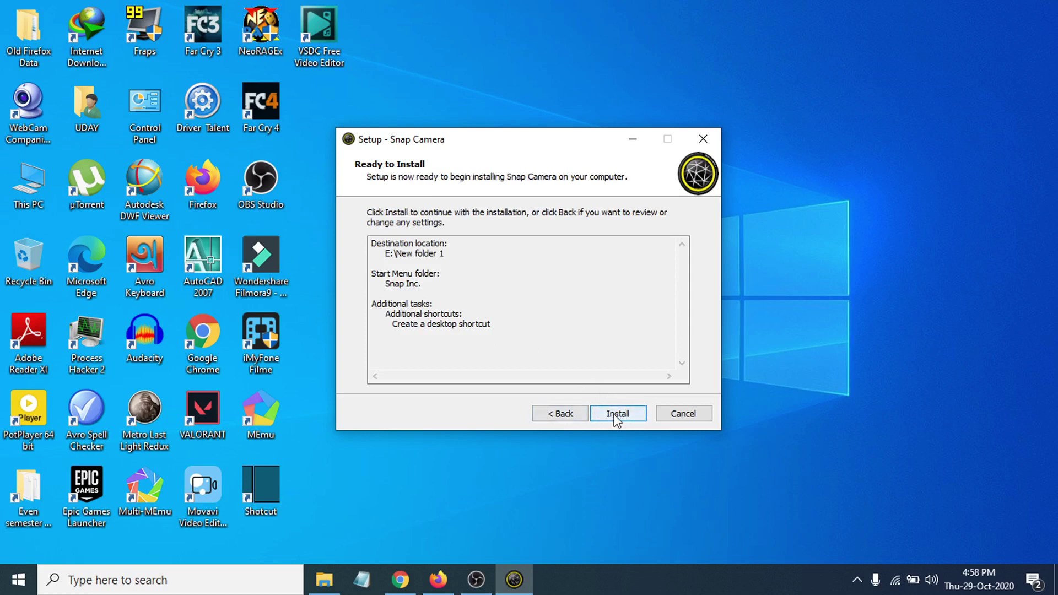
left_click(617, 419)
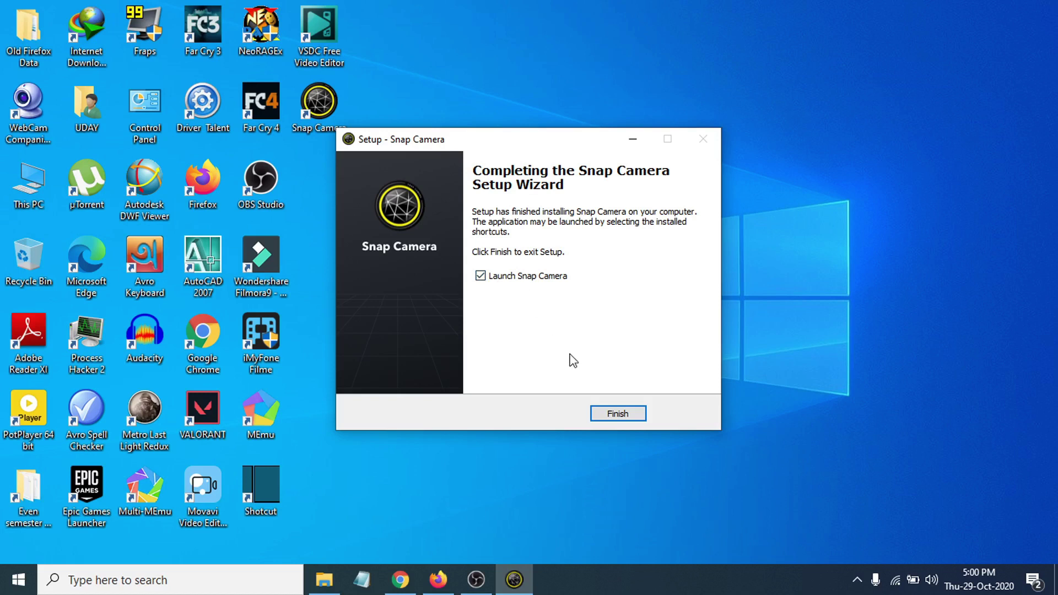
left_click(616, 418)
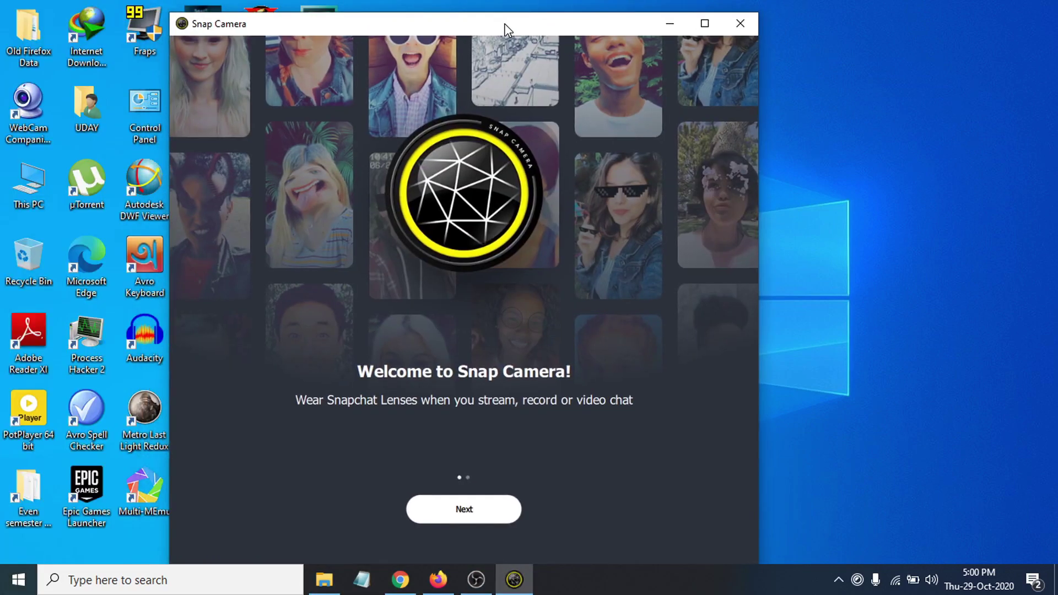
- Advance to the 'Using Snap Camera is easy' page, maximize the window, and finish the introduction
left_click(496, 504)
left_click_drag(539, 25, 581, 2)
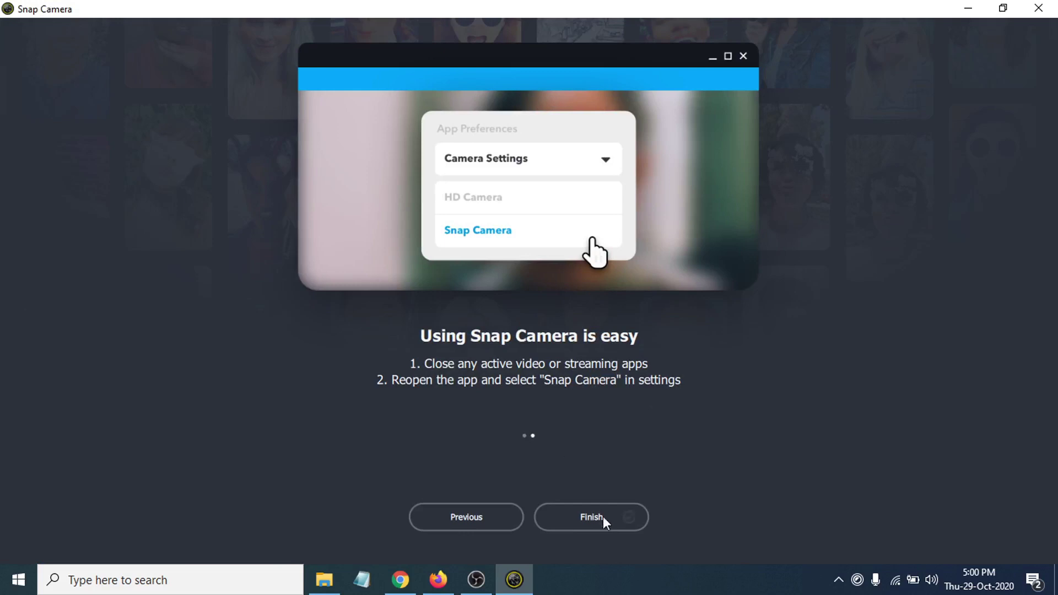
left_click(593, 521)
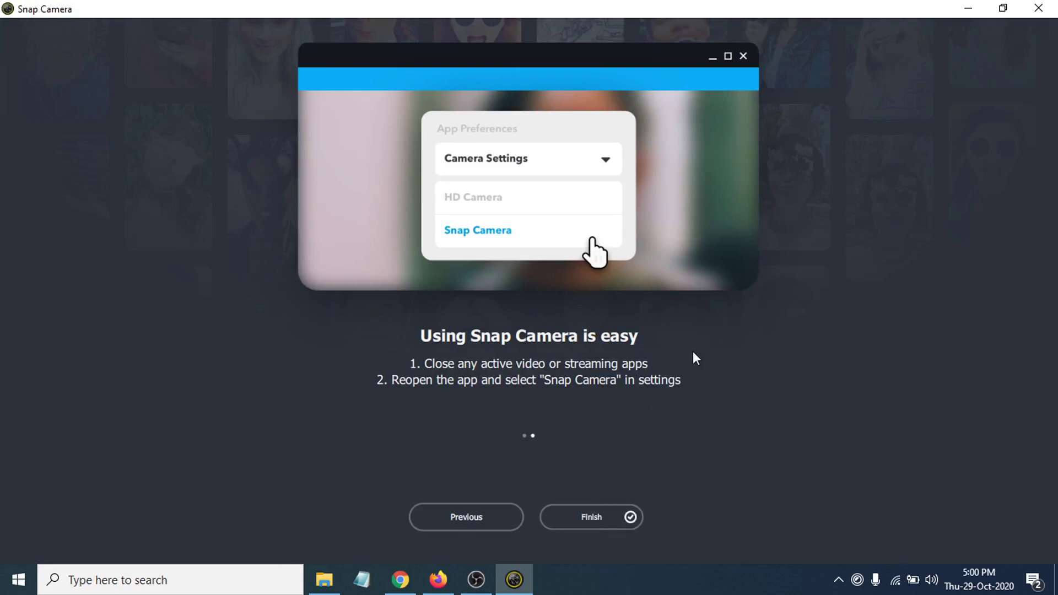